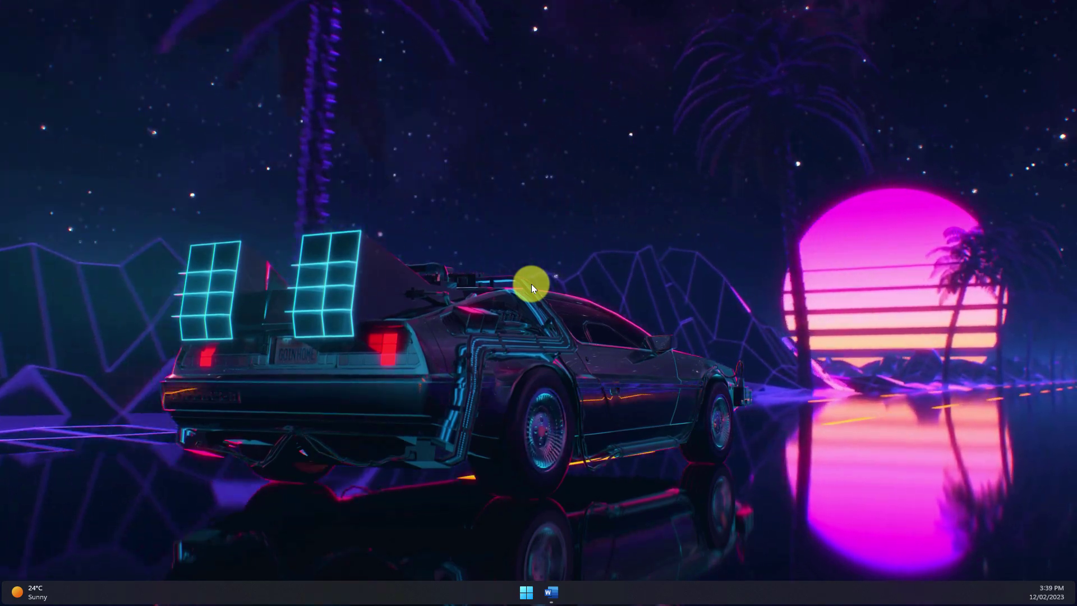
Bring the Watermarks for All.docx letter to the Initech Procurement Team into view from the taskbar
{"action": "left_click", "coordinate": [551, 592]}
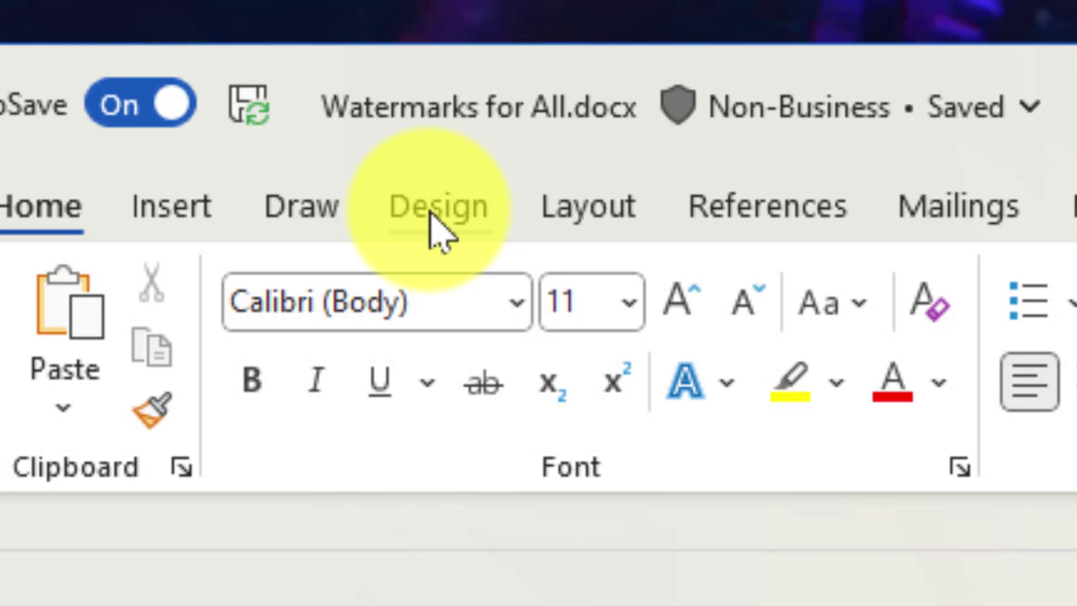
Switch to the Design tab to reach the Page Background options
{"action": "left_click", "coordinate": [440, 230]}
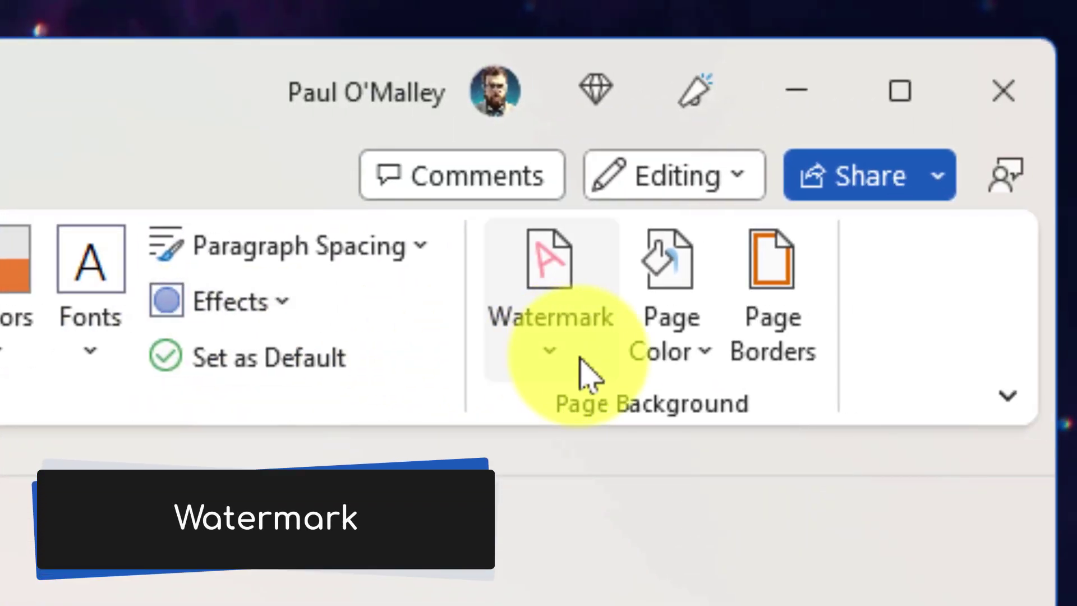
{"action": "left_click", "coordinate": [578, 359]}
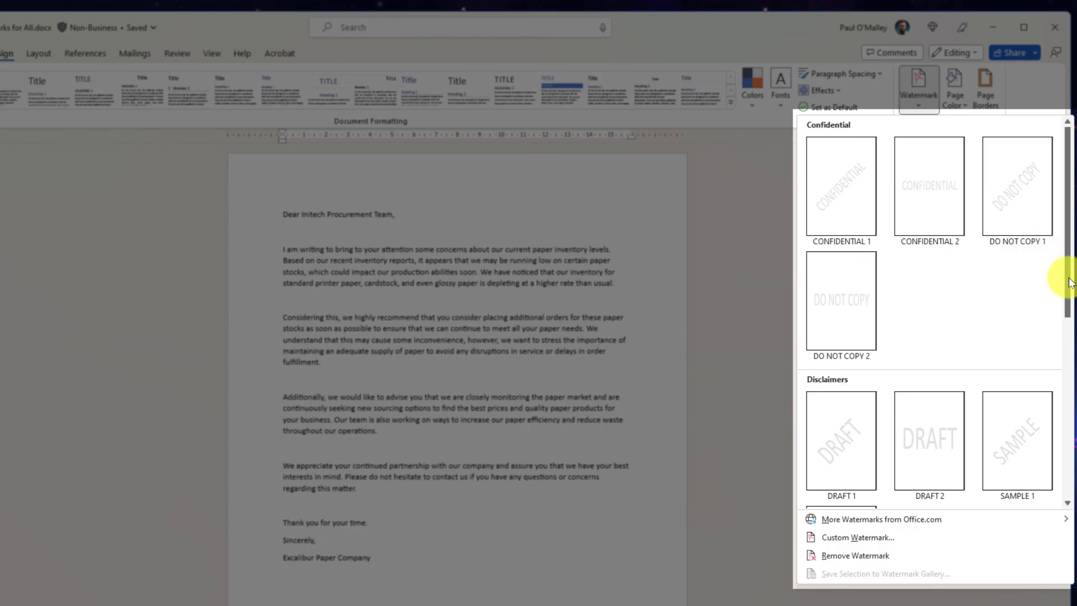
{"action": "left_click_drag", "start_coordinate": [1068, 278], "coordinate": [1064, 493]}
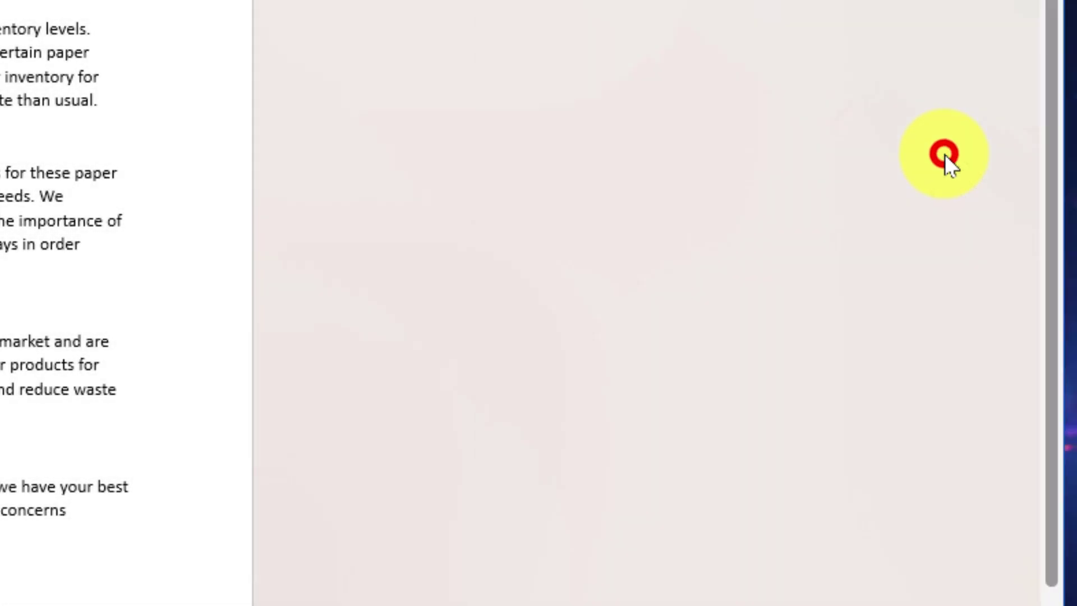
{"action": "left_click", "coordinate": [945, 154]}
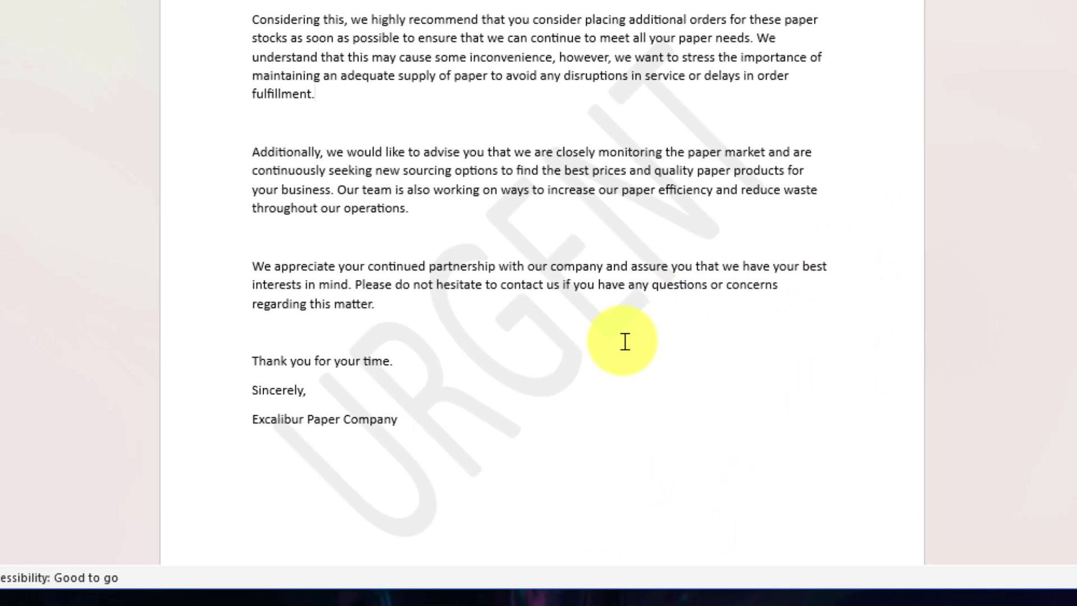
{"action": "key", "text": "ctrl+z"}
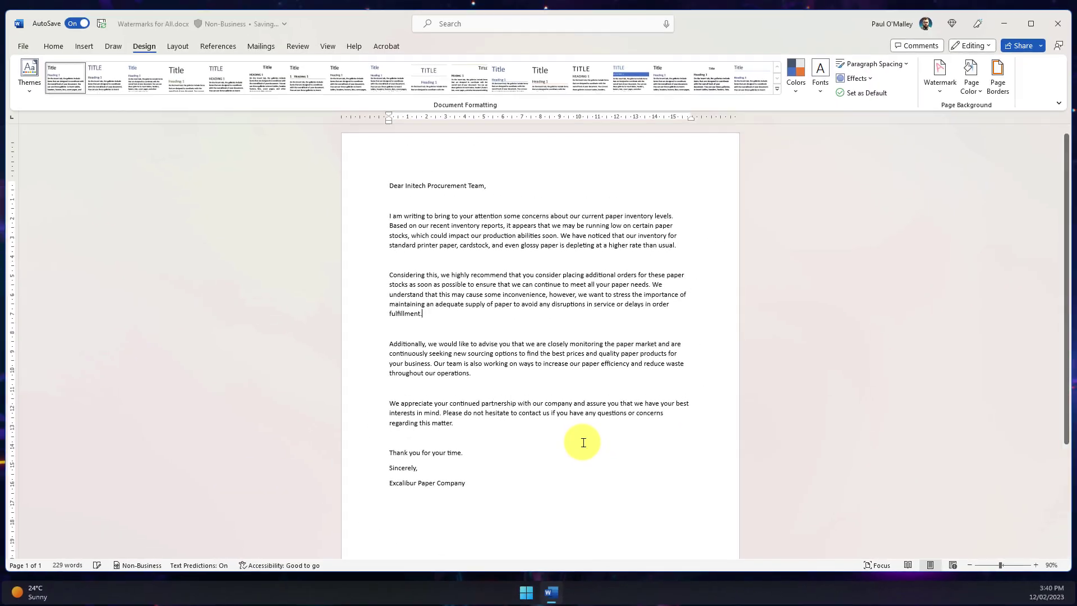
Start a custom text watermark and replace ASAP with the wording IMPORTANT
{"action": "left_click", "coordinate": [941, 79]}
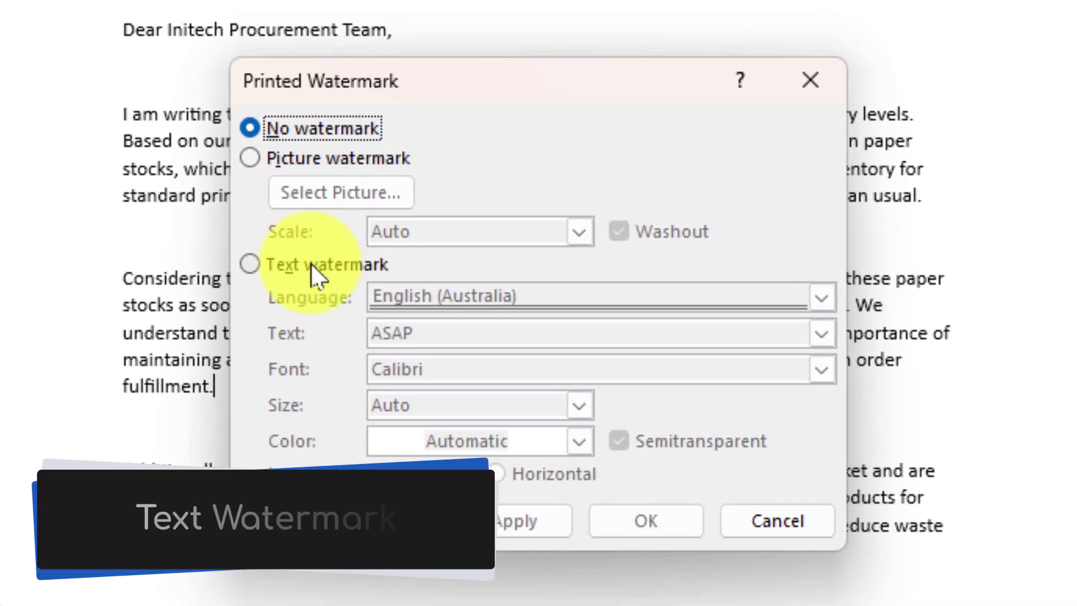
{"action": "left_click", "coordinate": [311, 264]}
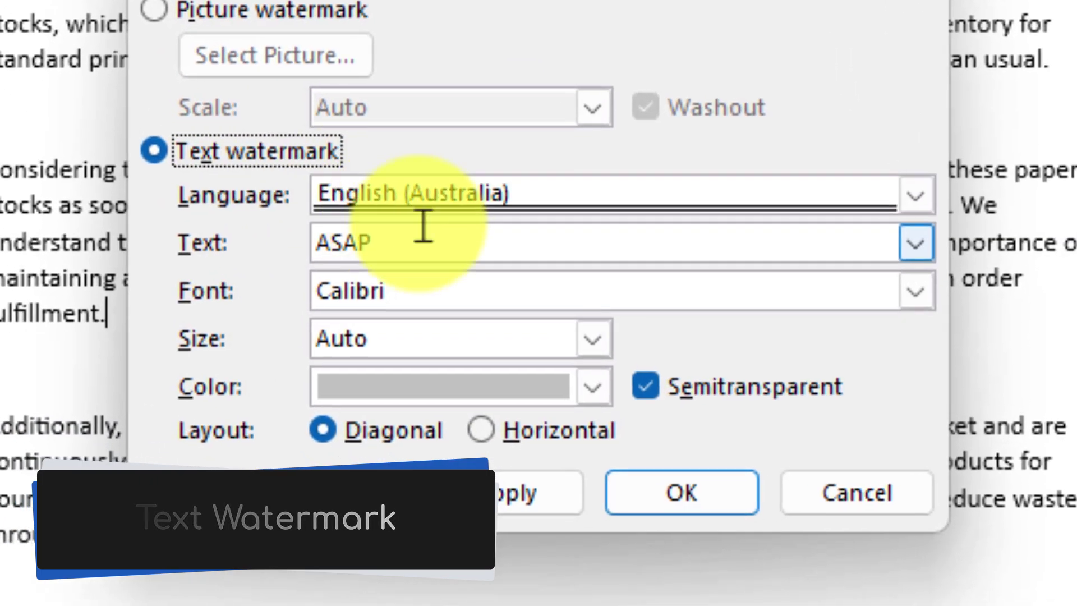
{"action": "left_click", "coordinate": [461, 326]}
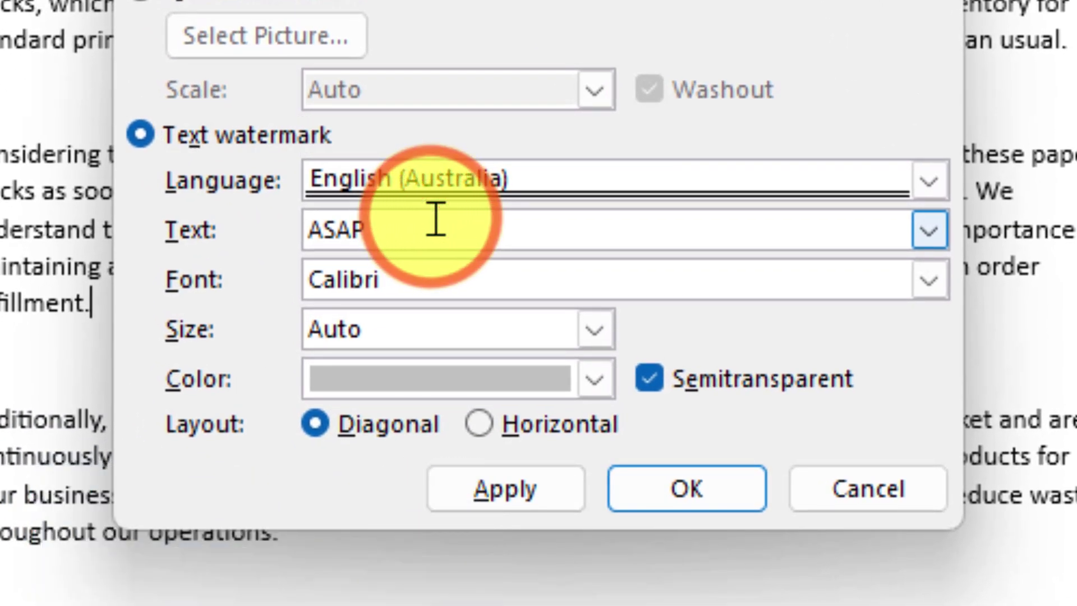
{"action": "key", "text": "BackSpace"}
{"action": "key", "text": "BackSpace"}
{"action": "key", "text": "BackSpace"}
{"action": "key", "text": "BackSpace"}
{"action": "type", "text": "IMPORTANT"}
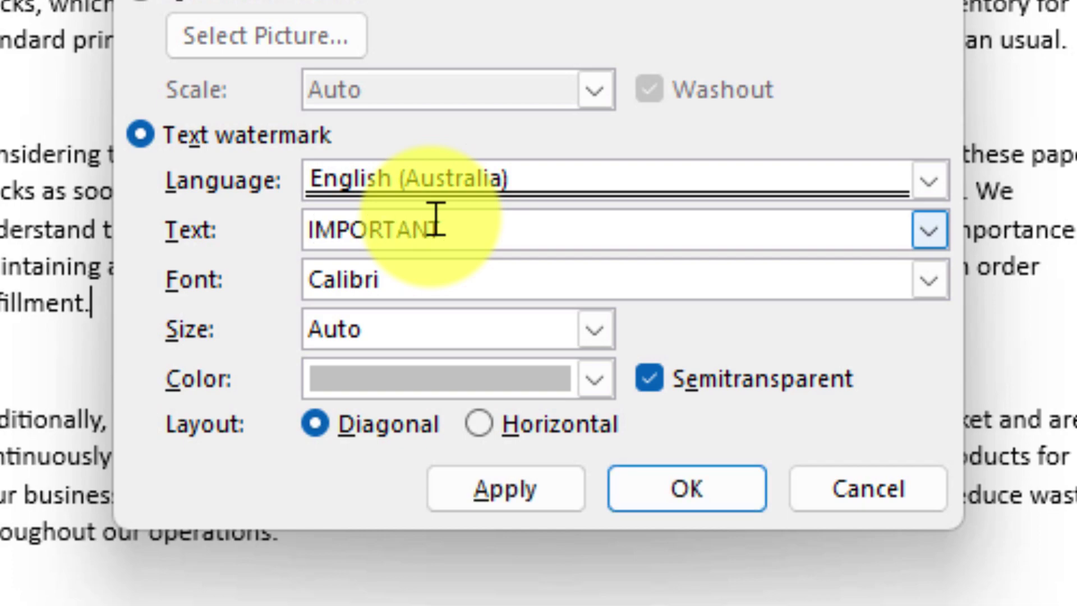
{"action": "key", "text": "Tab"}
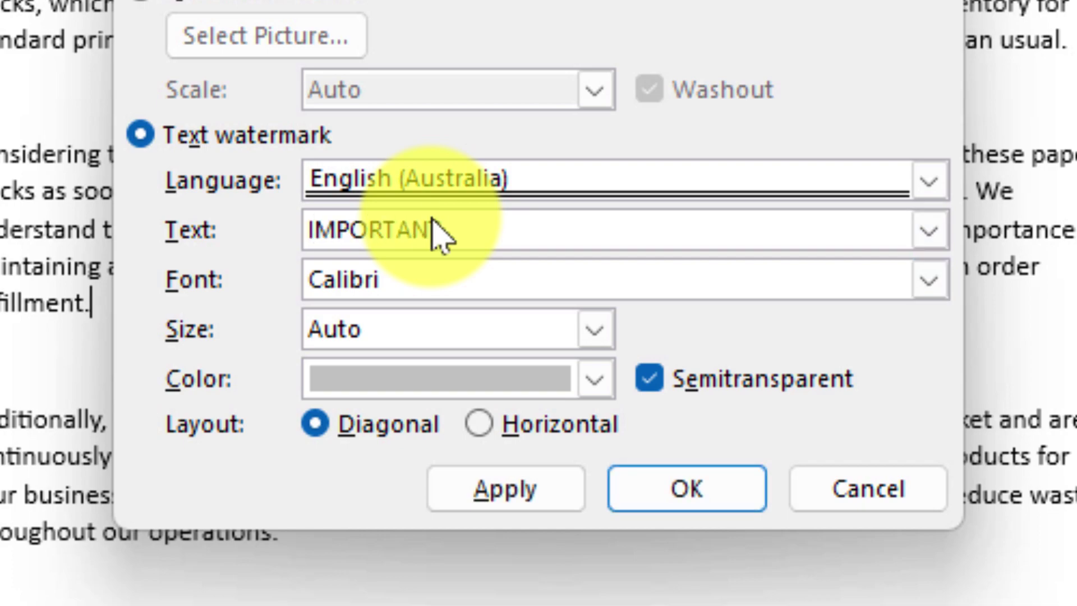
Set the watermark font to Chiller
{"action": "left_click", "coordinate": [928, 279]}
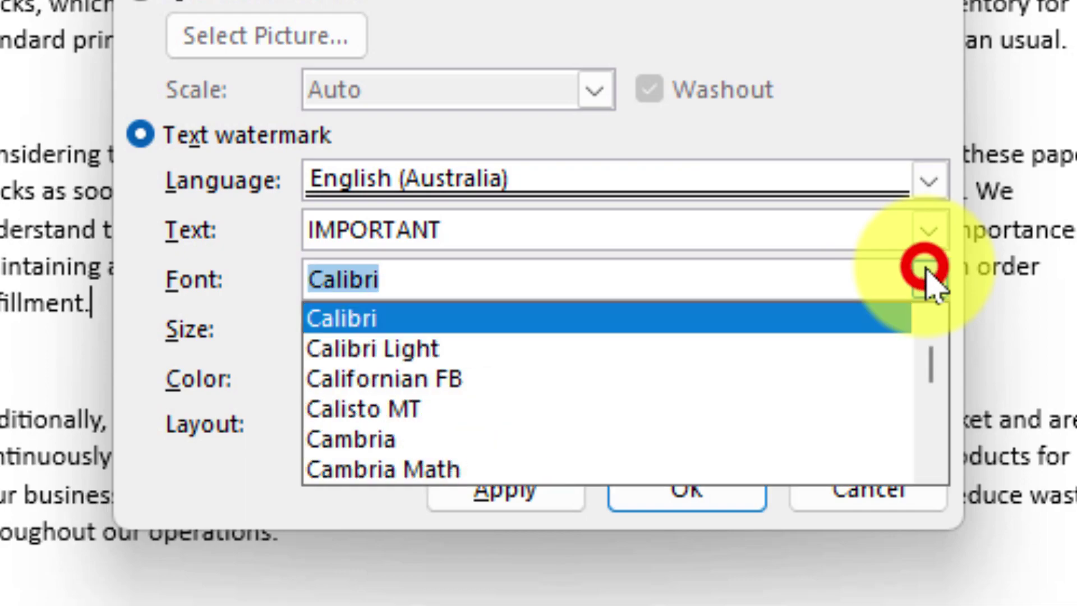
{"action": "left_click", "coordinate": [932, 472]}
{"action": "left_click", "coordinate": [932, 473]}
{"action": "left_click", "coordinate": [932, 473]}
{"action": "left_click", "coordinate": [932, 472]}
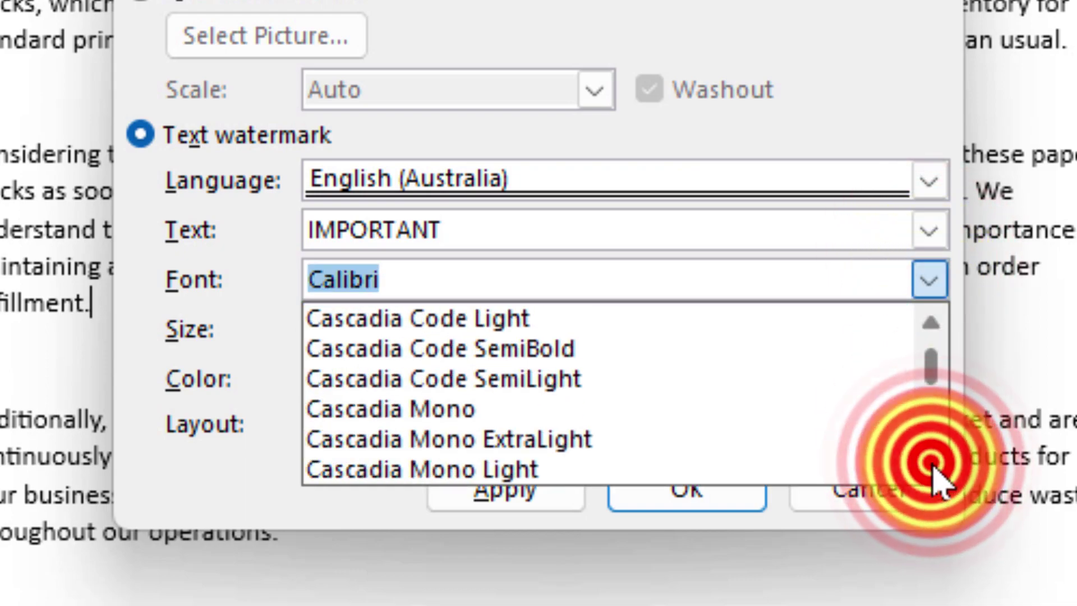
{"action": "left_click", "coordinate": [932, 473]}
{"action": "left_click", "coordinate": [933, 473]}
{"action": "left_click", "coordinate": [932, 472]}
{"action": "left_click", "coordinate": [932, 472]}
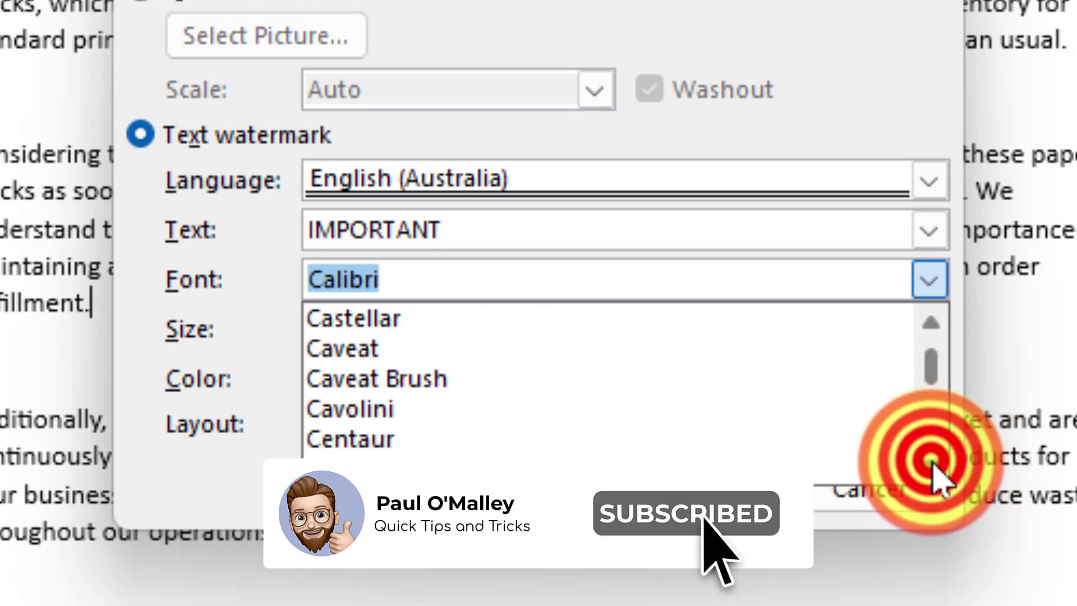
{"action": "left_click", "coordinate": [932, 472]}
{"action": "left_click", "coordinate": [932, 473]}
{"action": "left_click", "coordinate": [933, 473]}
{"action": "left_click", "coordinate": [932, 472]}
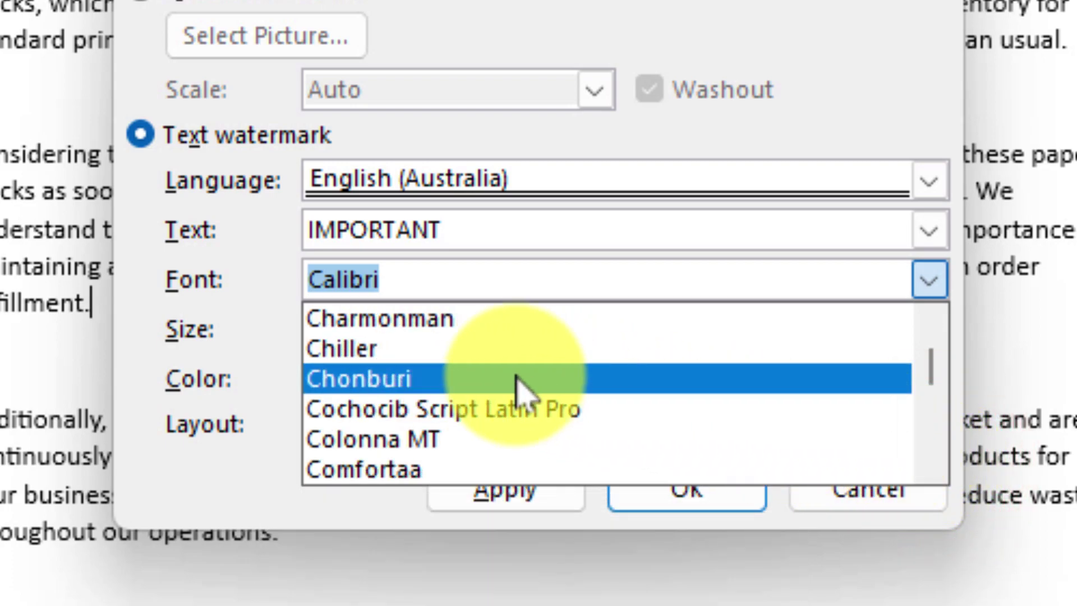
{"action": "left_click", "coordinate": [349, 355]}
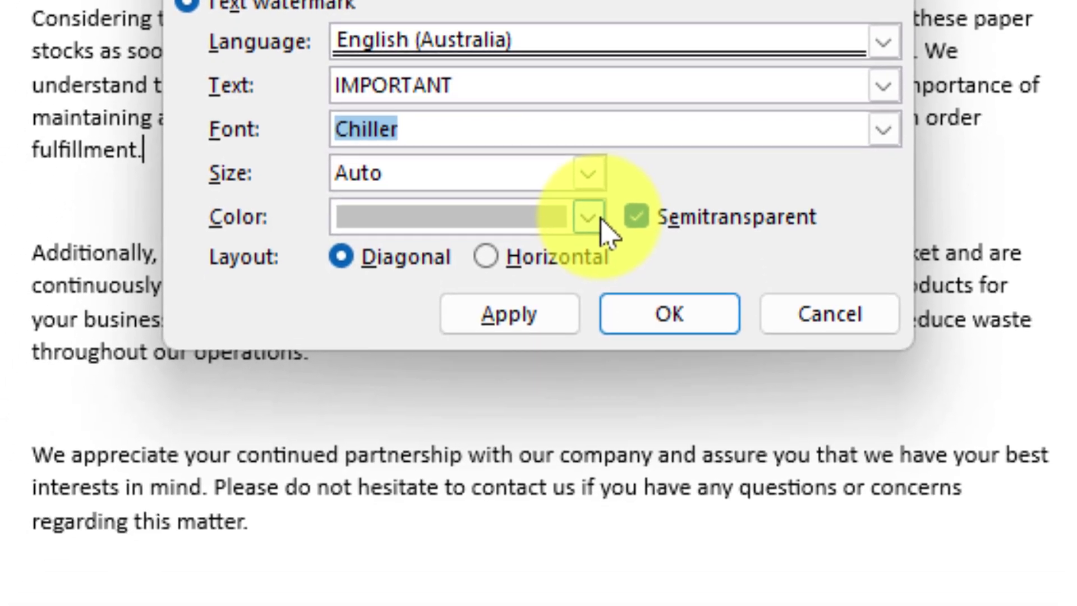
Make the IMPORTANT watermark dark red and semitransparent, then apply it and close the dialog
{"action": "left_click", "coordinate": [595, 377]}
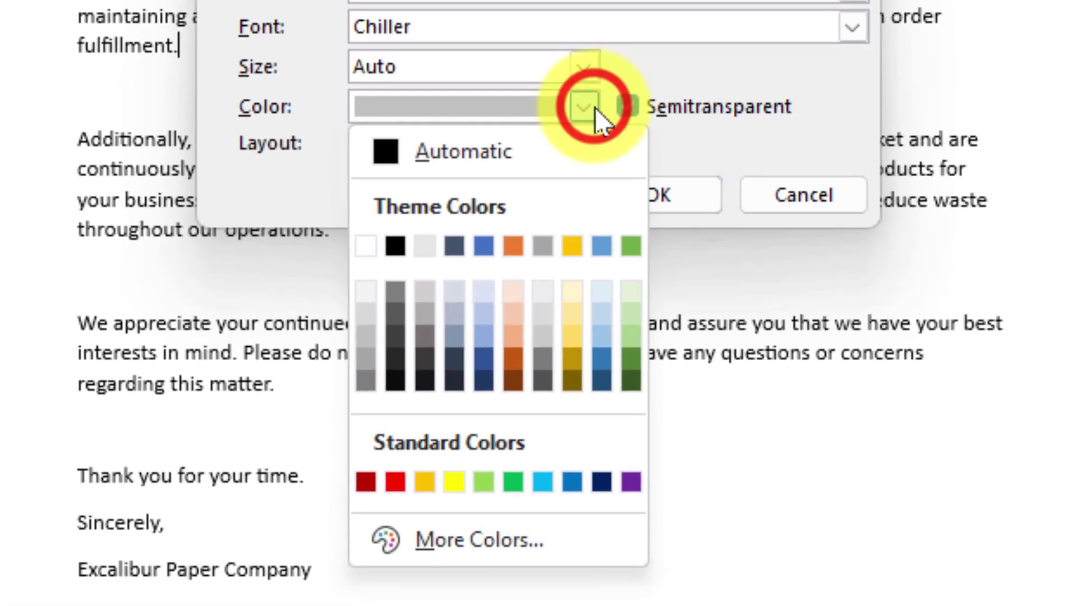
{"action": "left_click", "coordinate": [366, 481]}
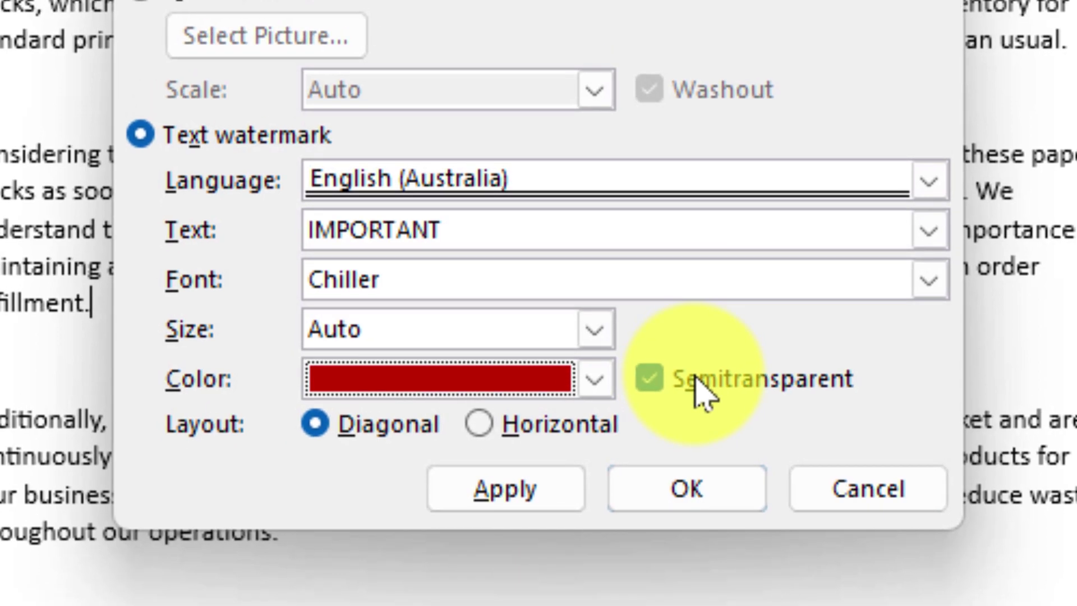
{"action": "left_click", "coordinate": [696, 378]}
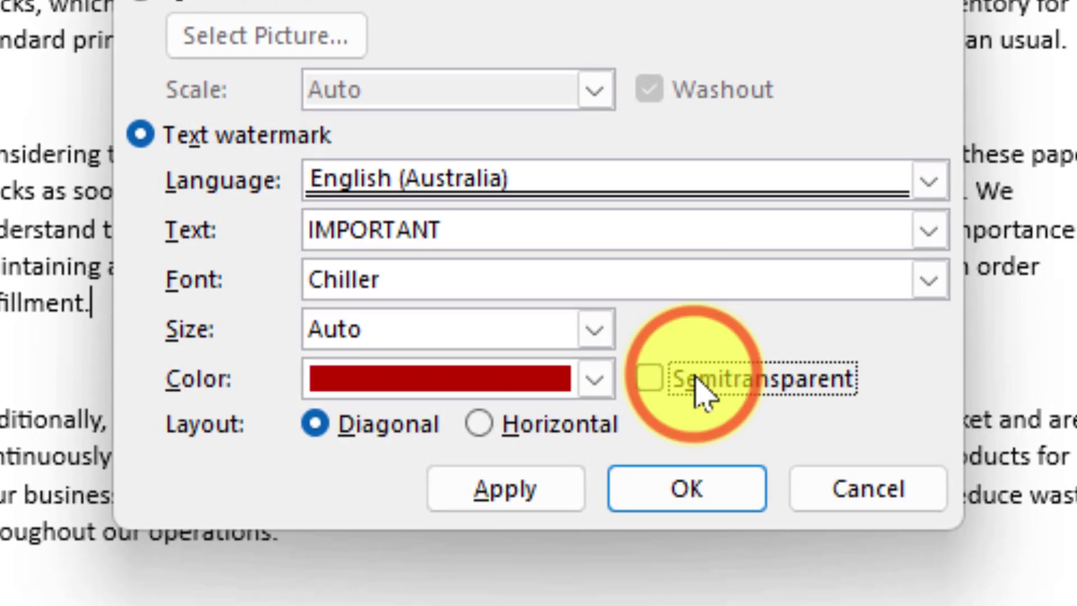
{"action": "left_click", "coordinate": [696, 379]}
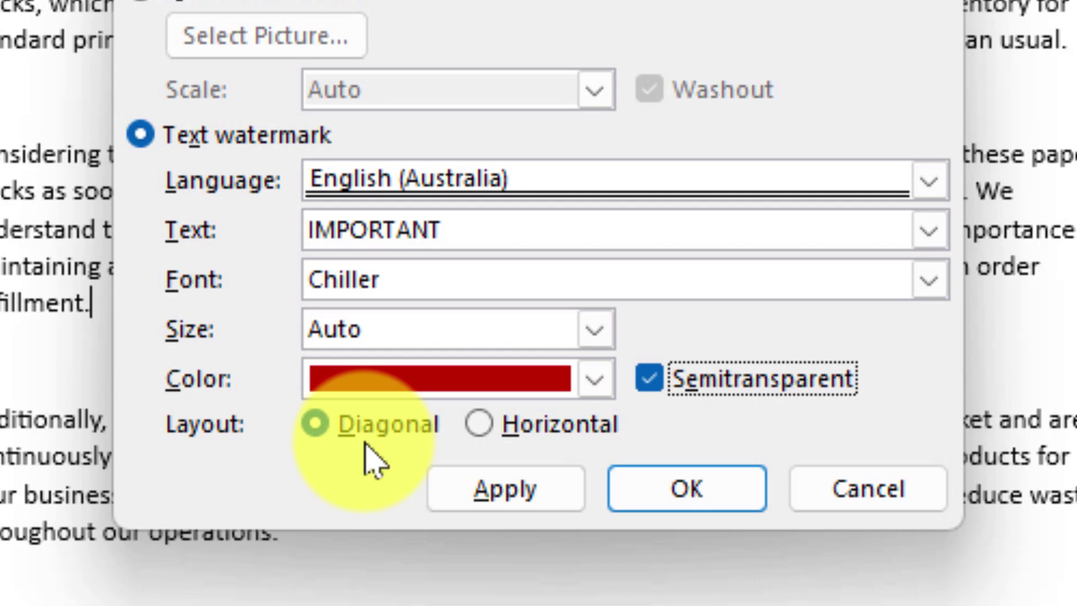
{"action": "left_click", "coordinate": [544, 501]}
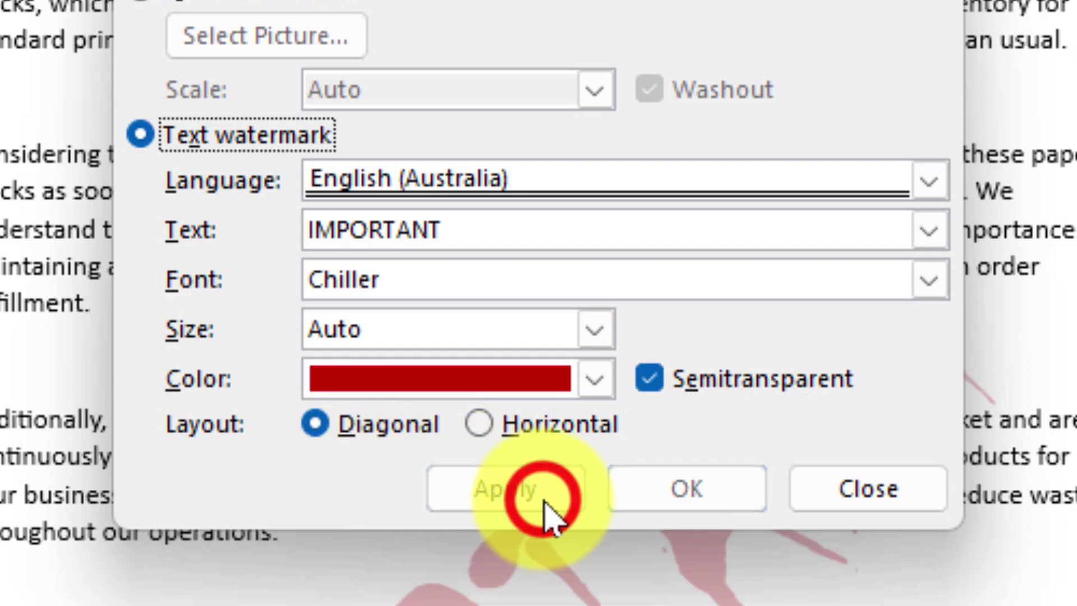
{"action": "left_click", "coordinate": [867, 492]}
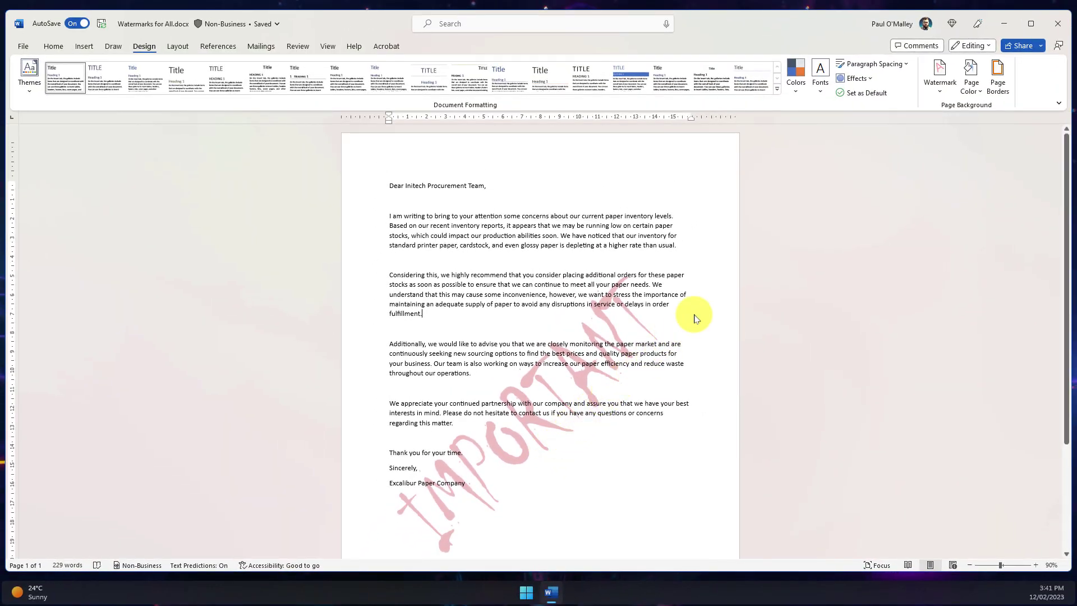
Remove the IMPORTANT watermark from the letter, then reopen the watermark gallery
{"action": "left_click", "coordinate": [938, 92]}
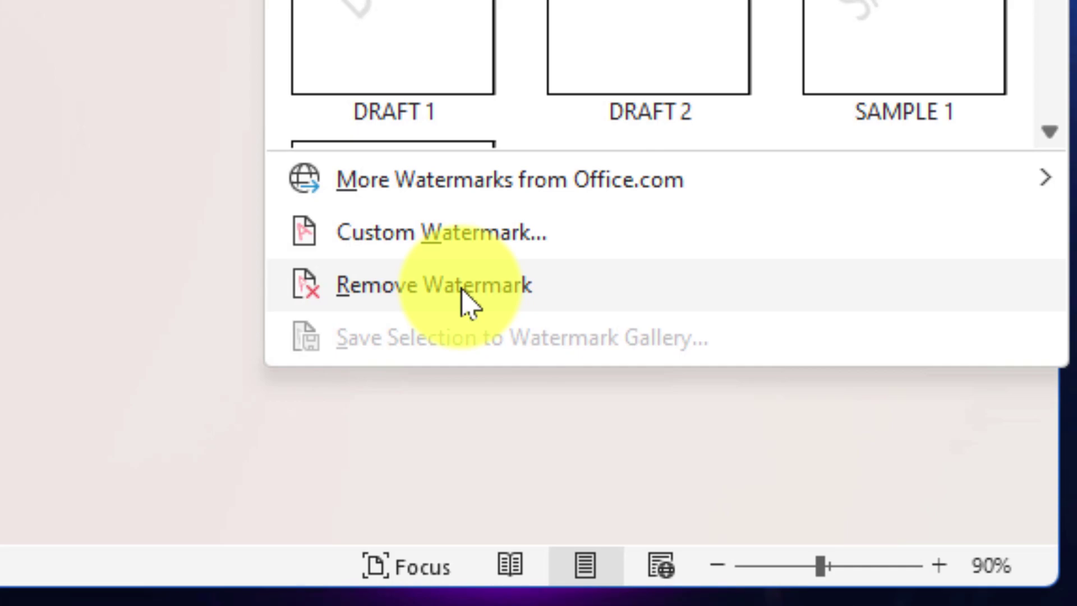
{"action": "left_click", "coordinate": [470, 303]}
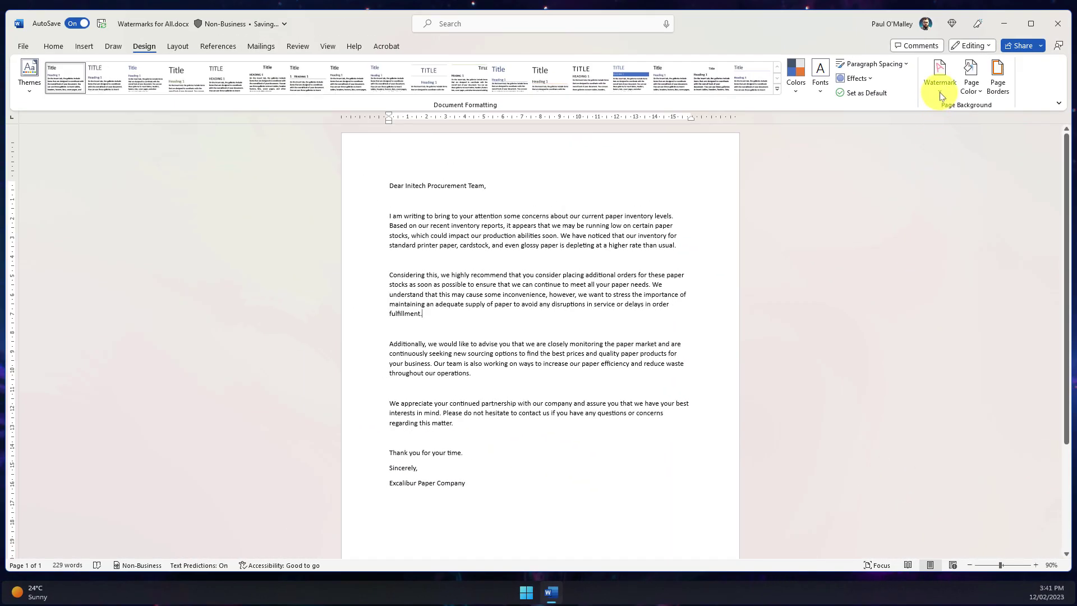
{"action": "left_click", "coordinate": [941, 90]}
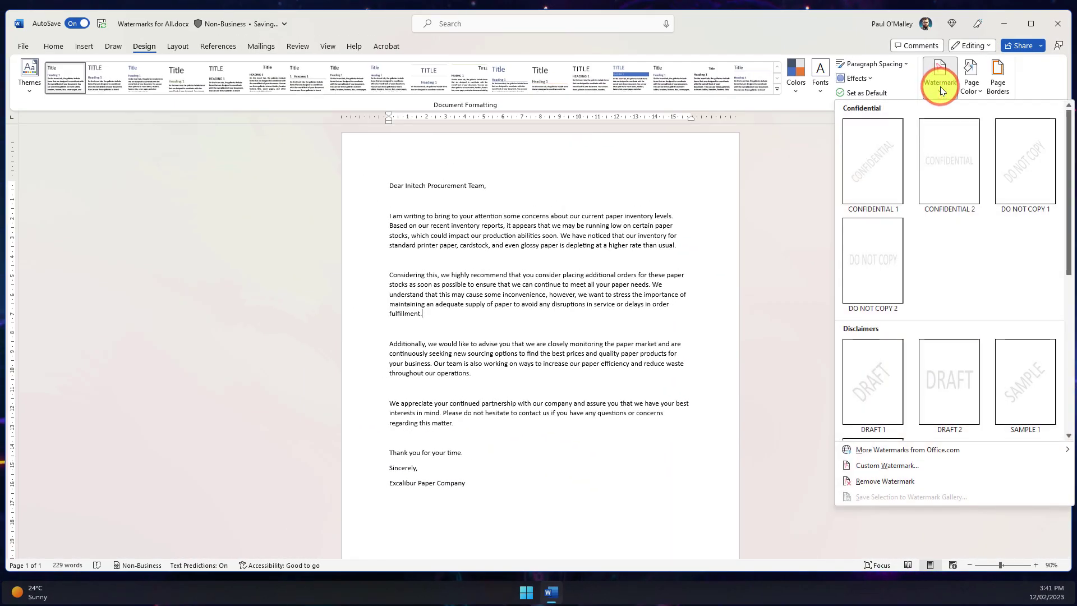
Switch the custom watermark to a picture and browse Downloads for the image file
{"action": "left_click", "coordinate": [888, 469]}
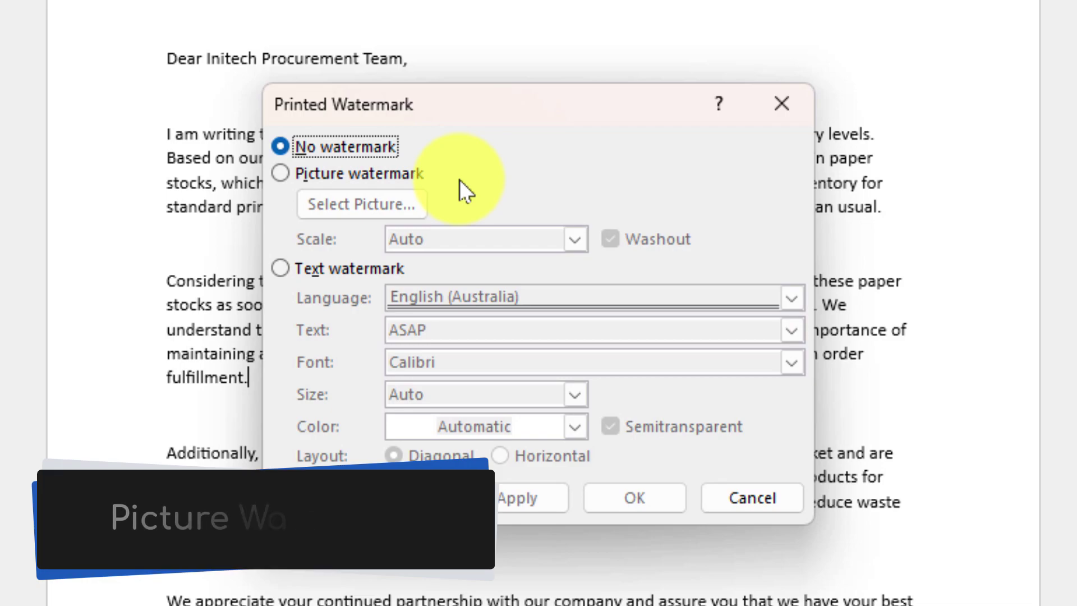
{"action": "left_click", "coordinate": [279, 175]}
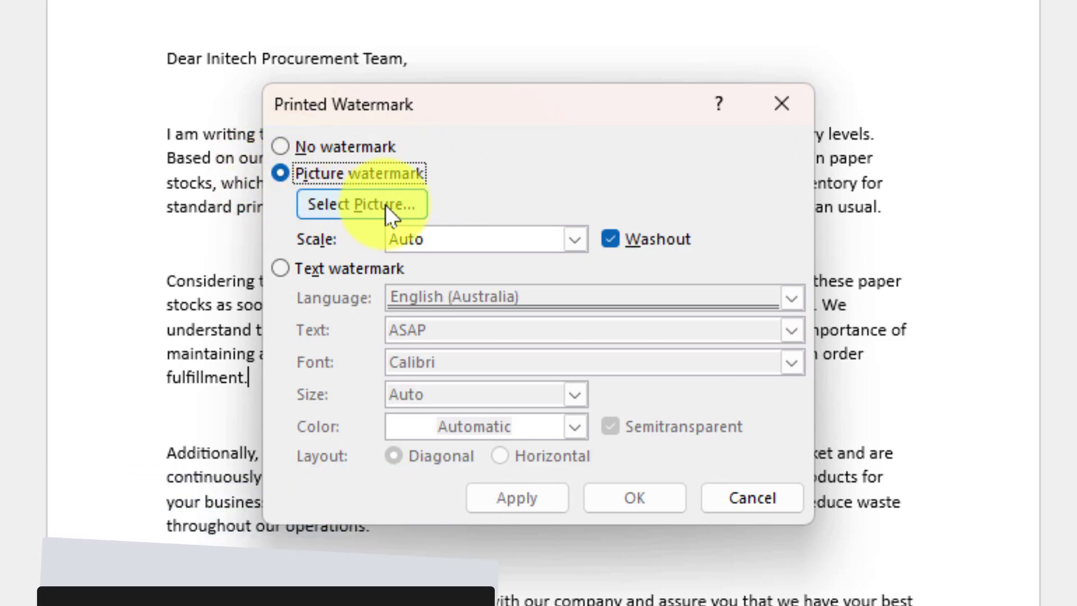
{"action": "left_click", "coordinate": [386, 204]}
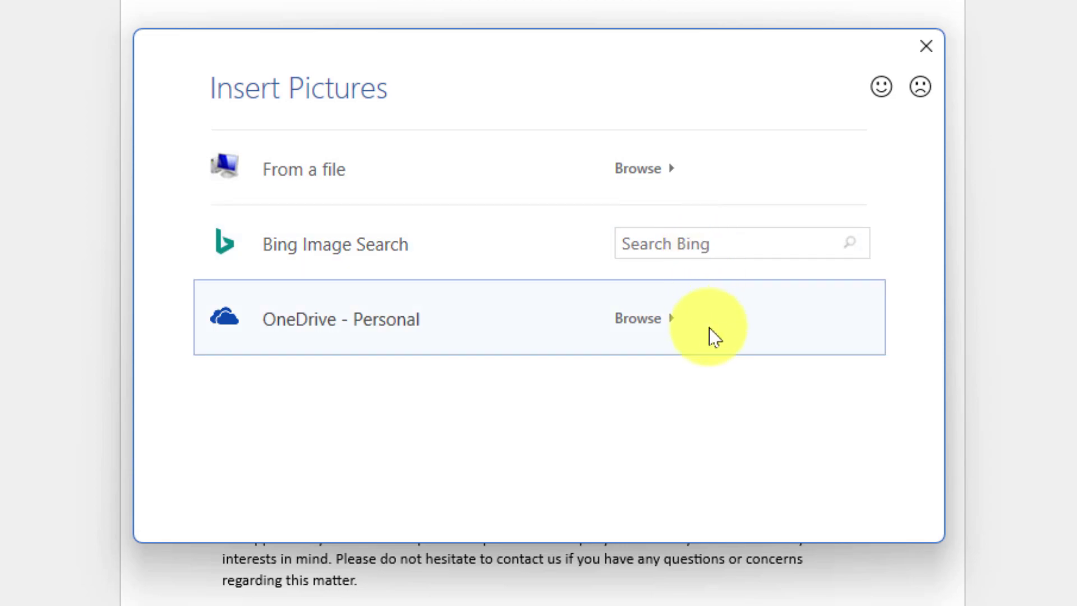
{"action": "left_click", "coordinate": [647, 170]}
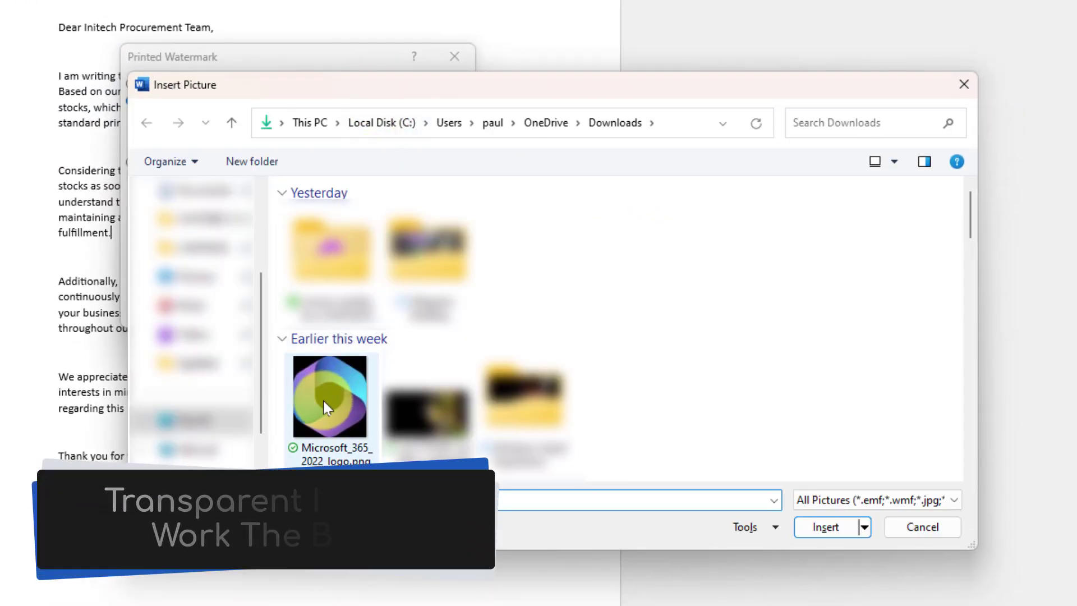
Insert Microsoft_365_2022_logo.png as a washed-out picture watermark behind the letter
{"action": "left_click", "coordinate": [324, 402]}
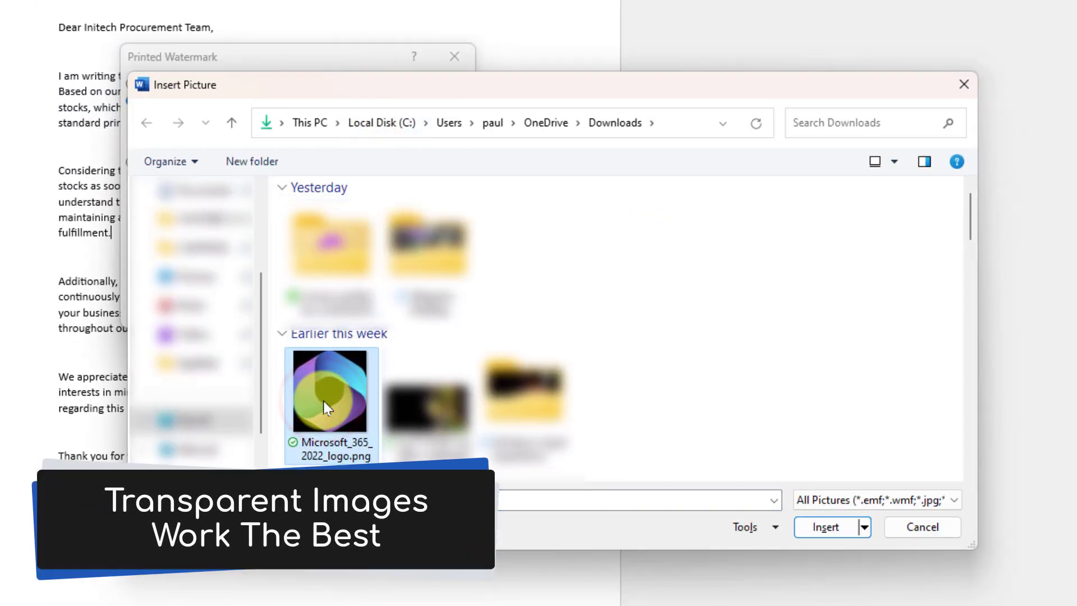
{"action": "left_click", "coordinate": [825, 527]}
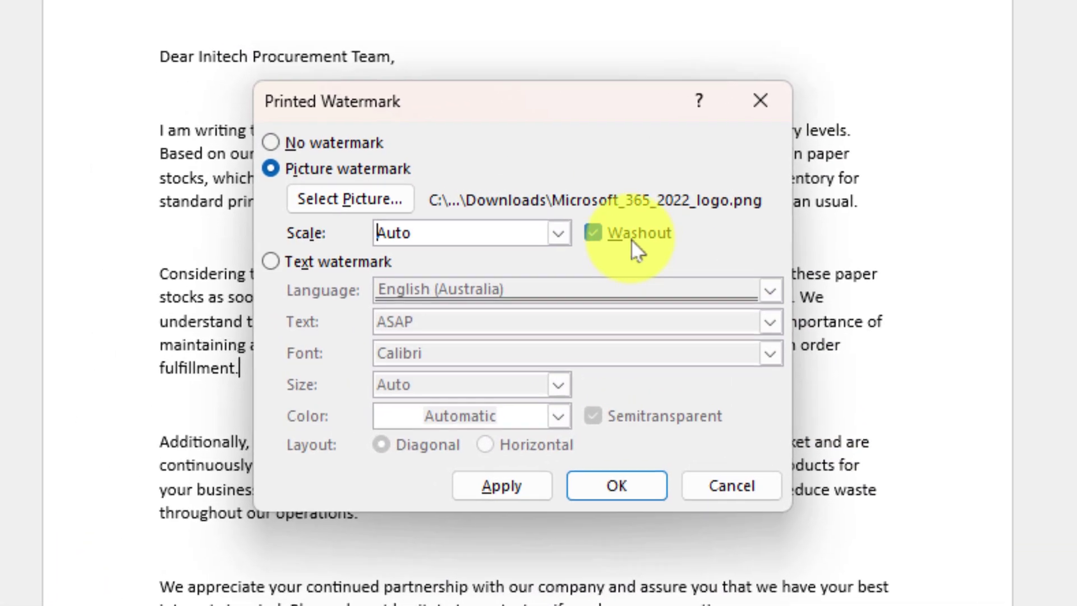
{"action": "left_click", "coordinate": [366, 145]}
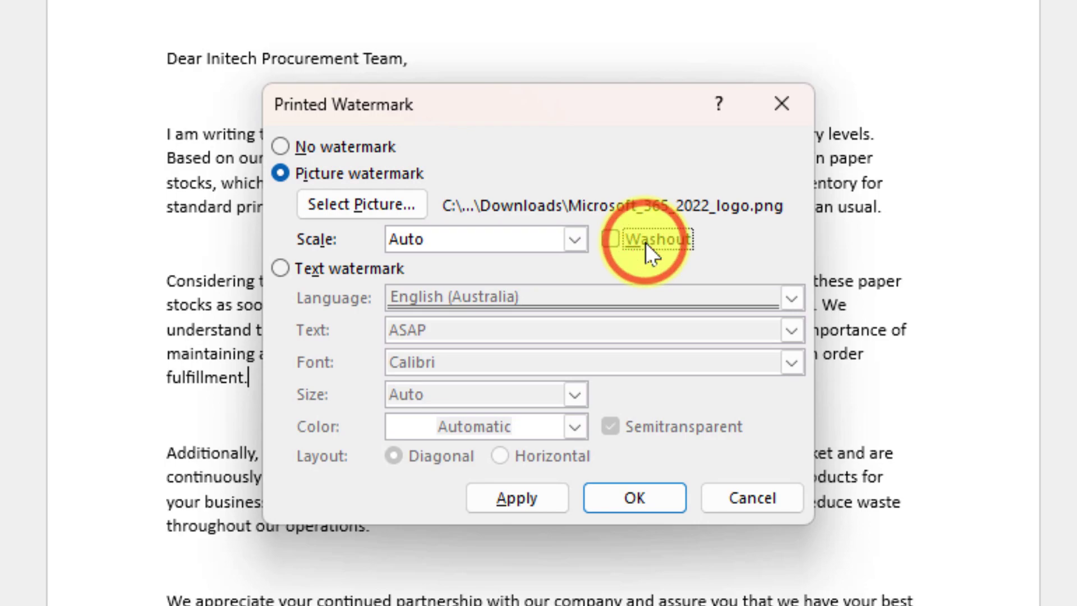
{"action": "left_click", "coordinate": [645, 242]}
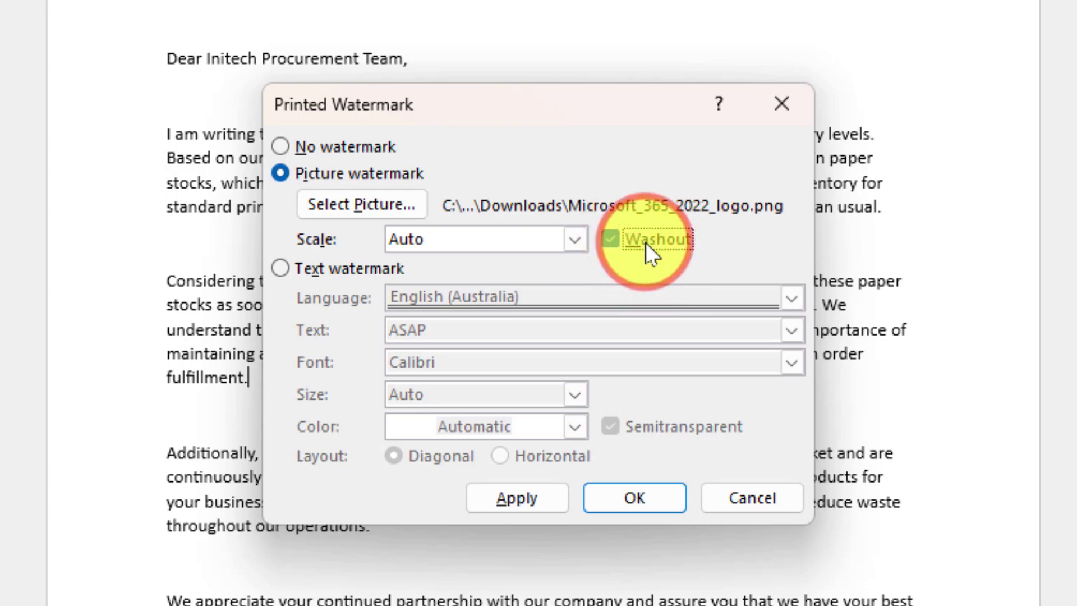
{"action": "left_click", "coordinate": [635, 498]}
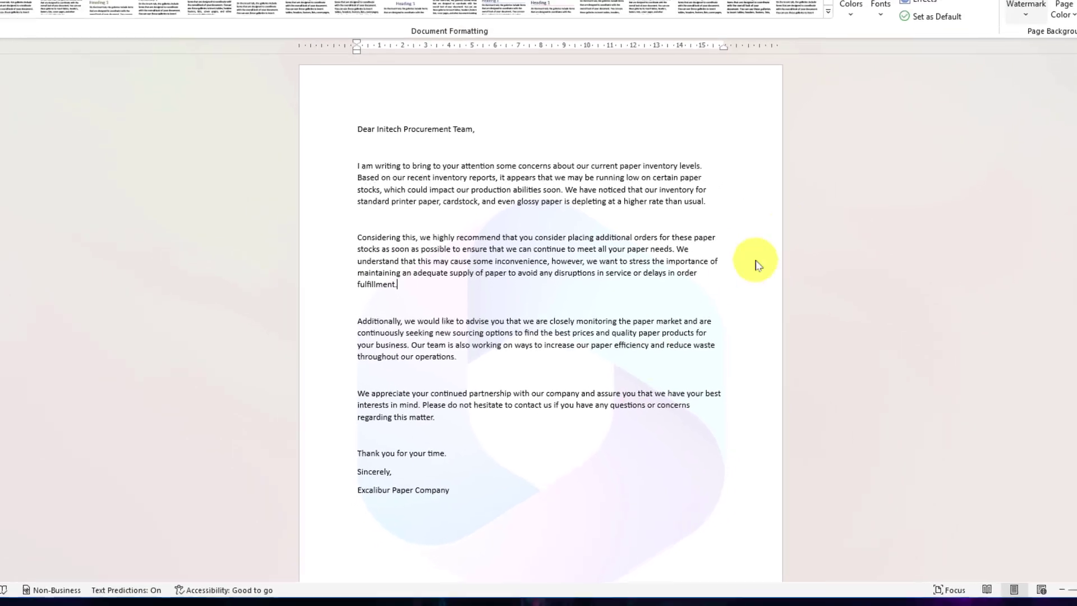
Minimise Word to show the desktop wallpaper
{"action": "left_click", "coordinate": [1008, 18]}
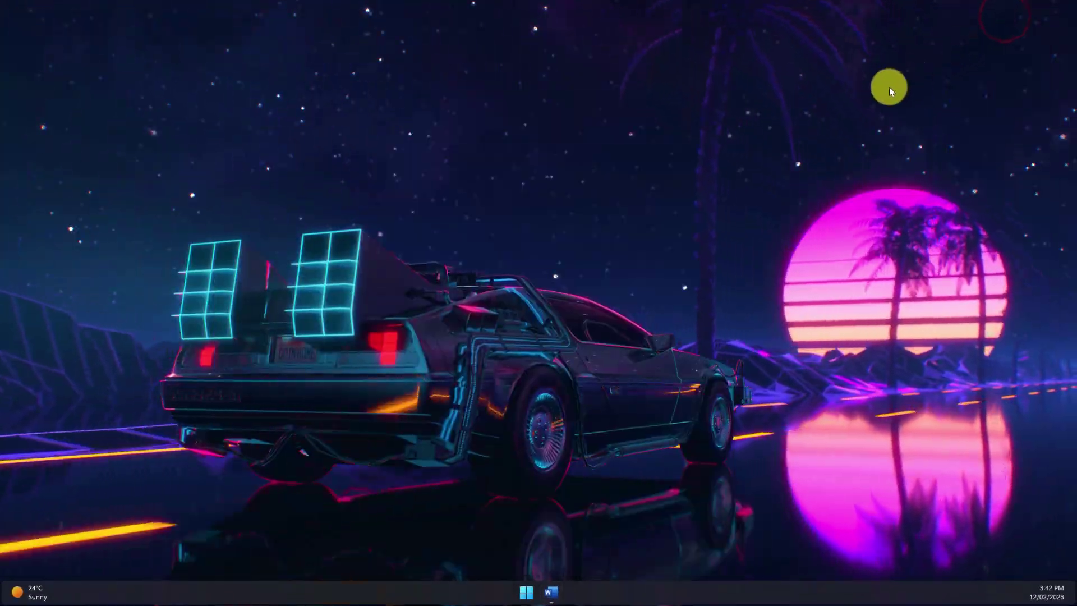